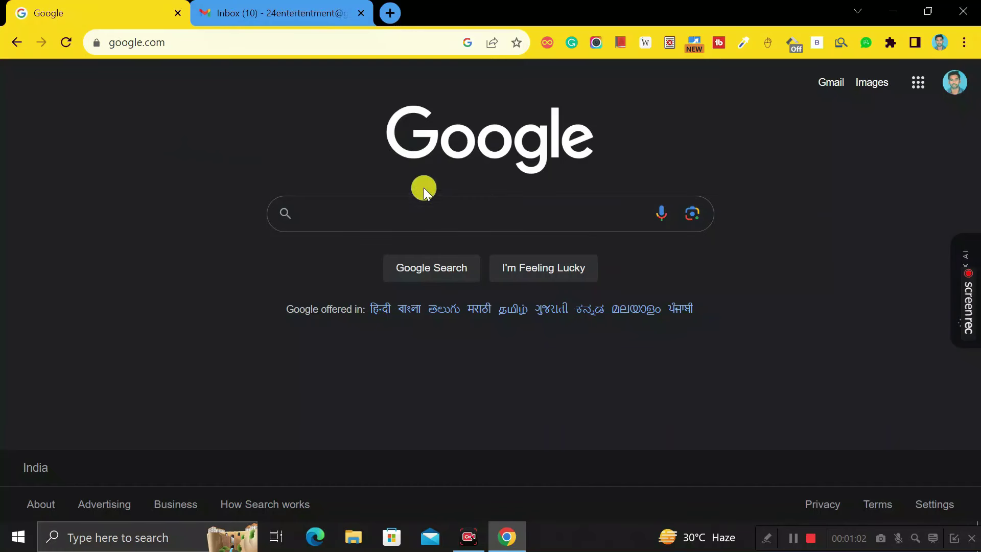
Search Google for 'edu mail generator' using the recent-search suggestion
click(397, 213)
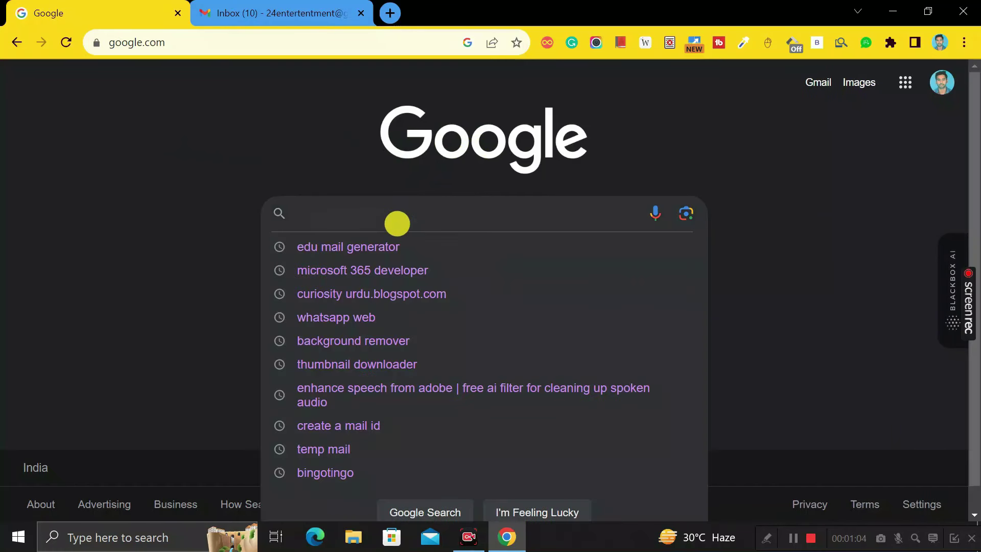
click(386, 247)
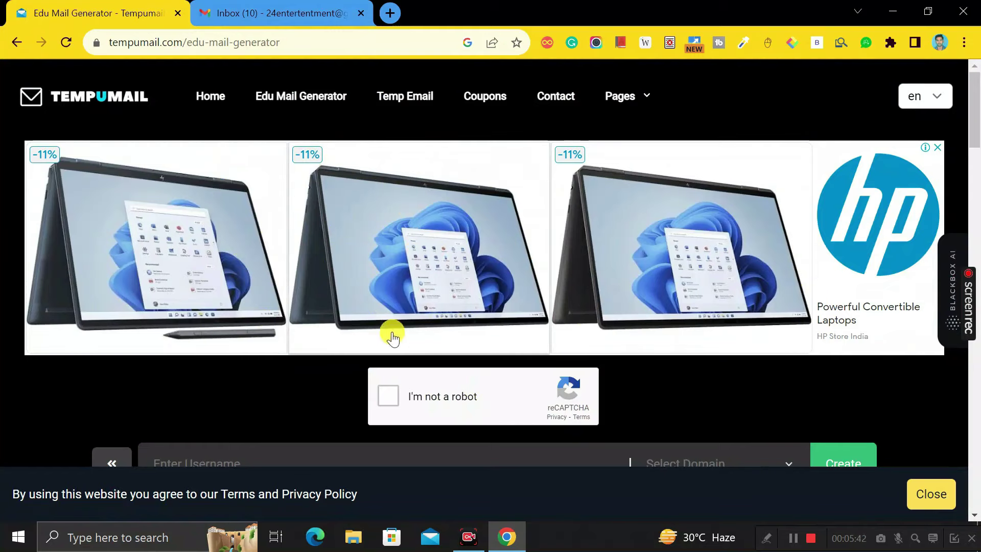
scroll(374, 336, down, 2)
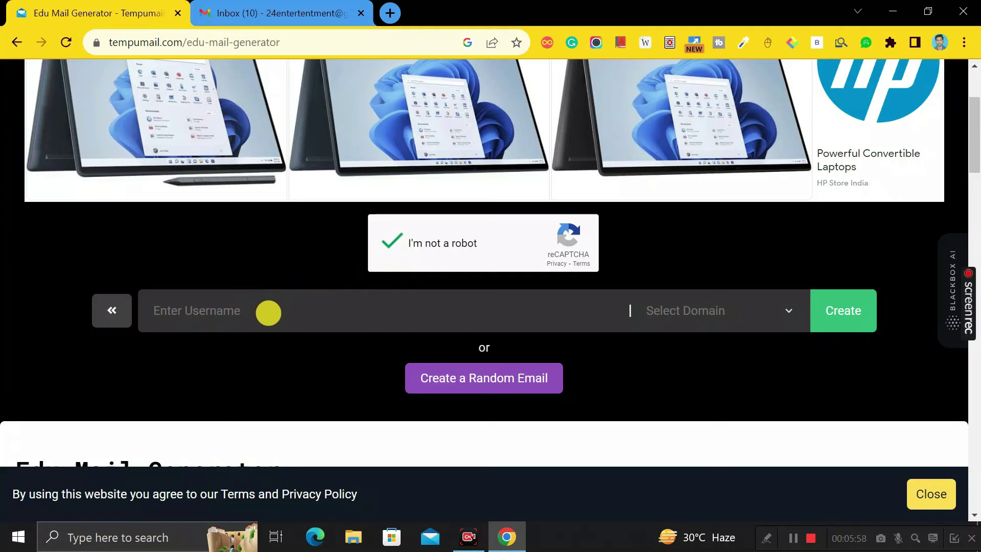
Create the mailbox with username milestoneworld on the umail.edu.pl domain
click(260, 312)
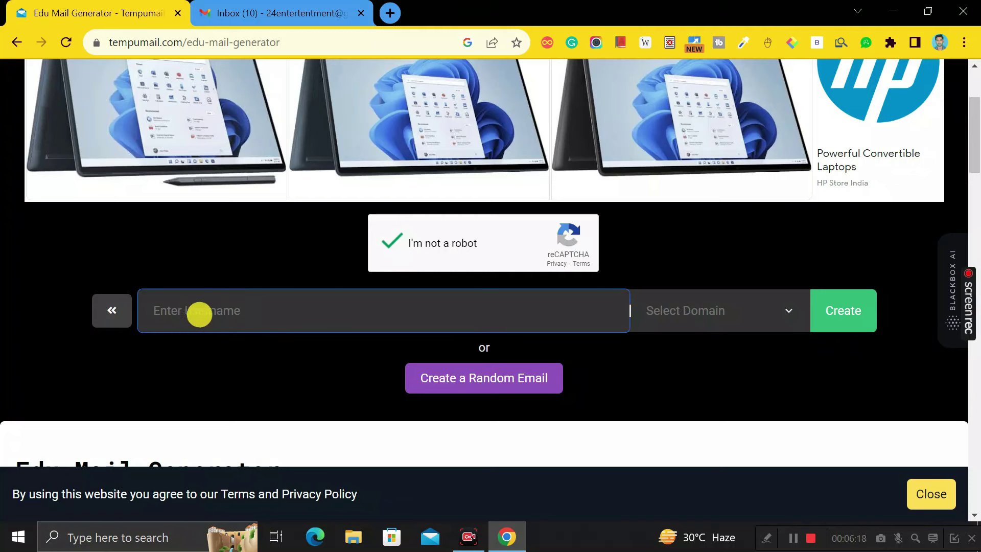
text(milestoneworld)
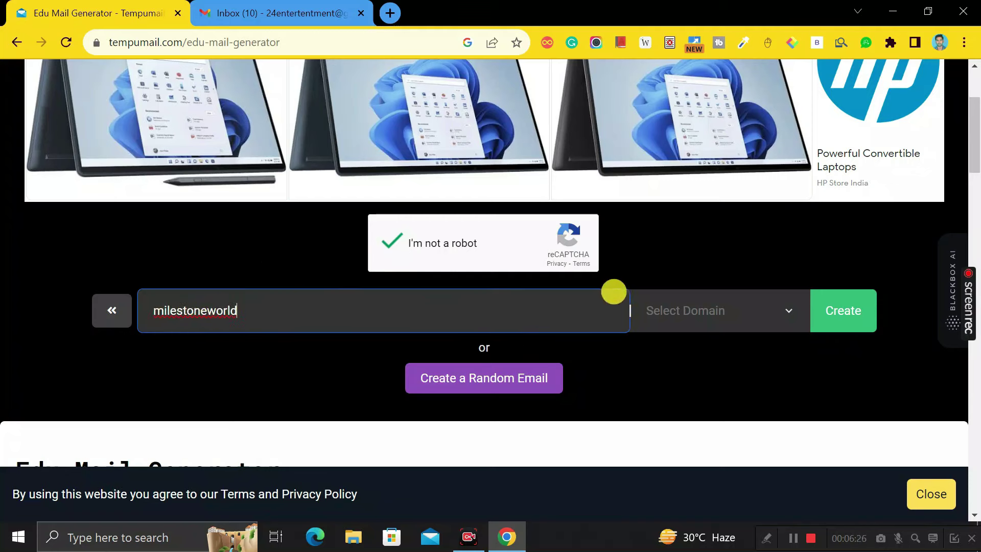
click(789, 315)
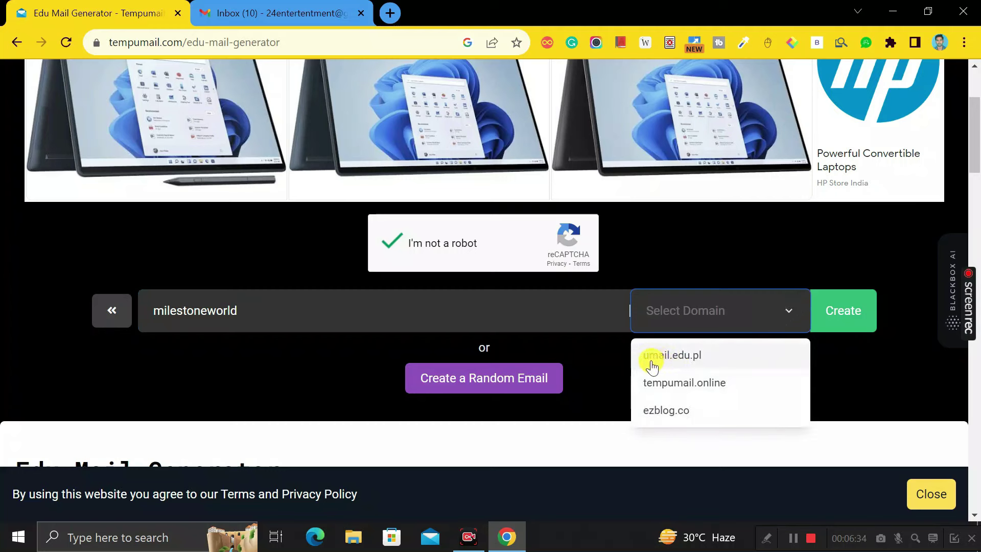
click(718, 357)
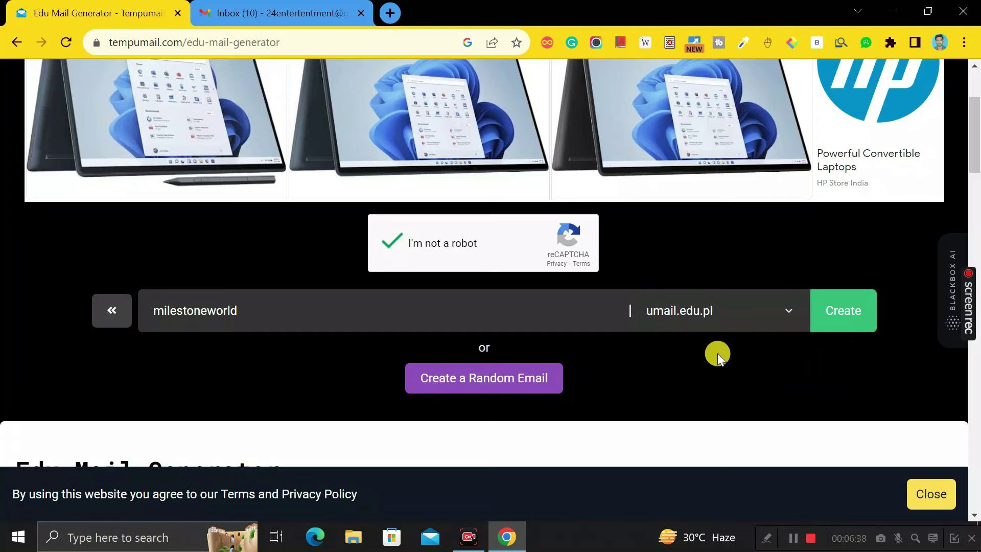
click(842, 317)
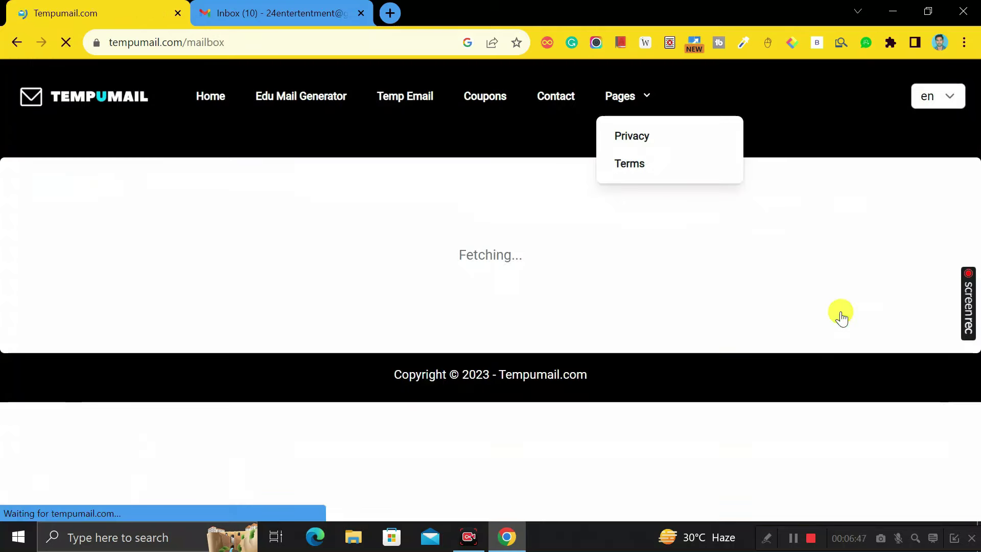
scroll(472, 316, down, 2)
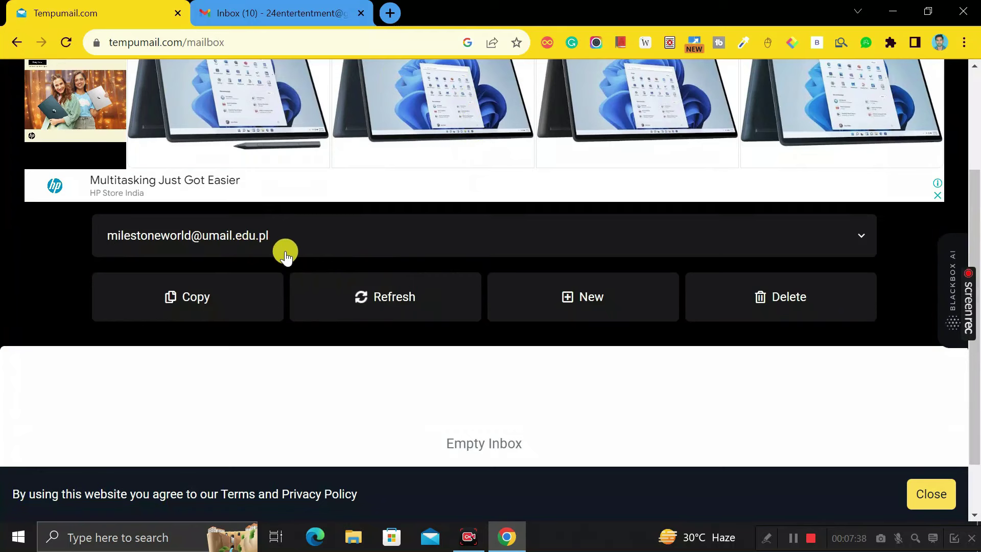
Switch over to the Gmail inbox tab
click(285, 12)
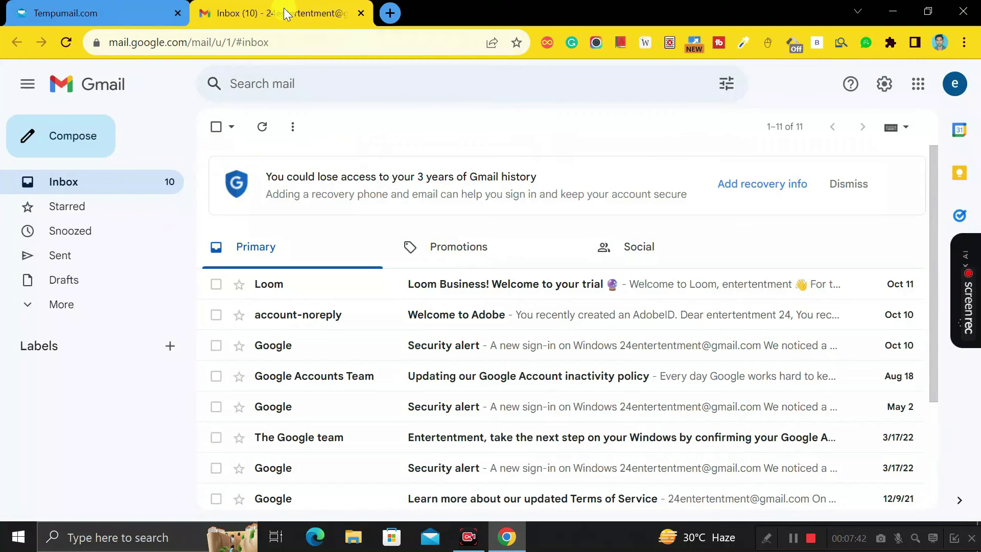
click(63, 144)
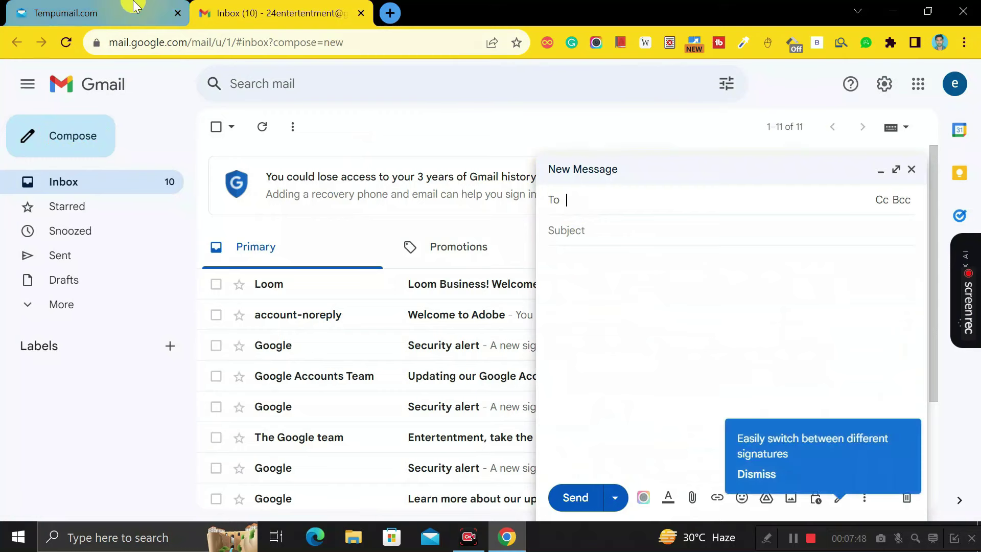
click(85, 13)
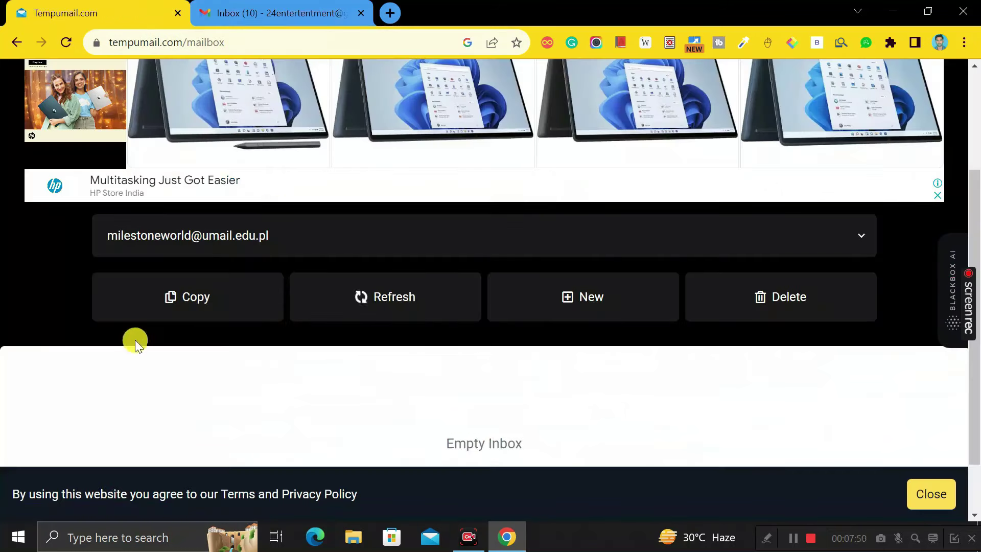
click(186, 299)
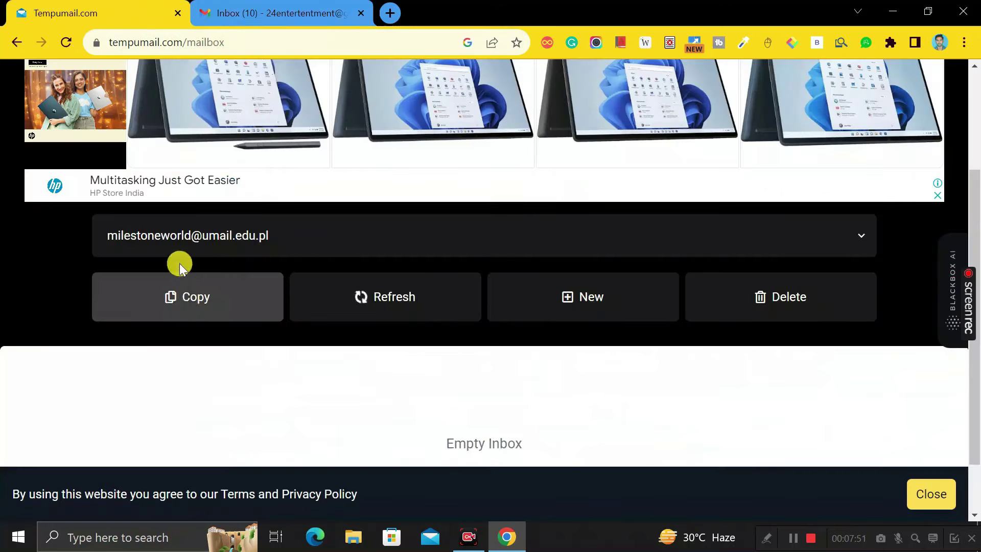
click(272, 9)
click(575, 201)
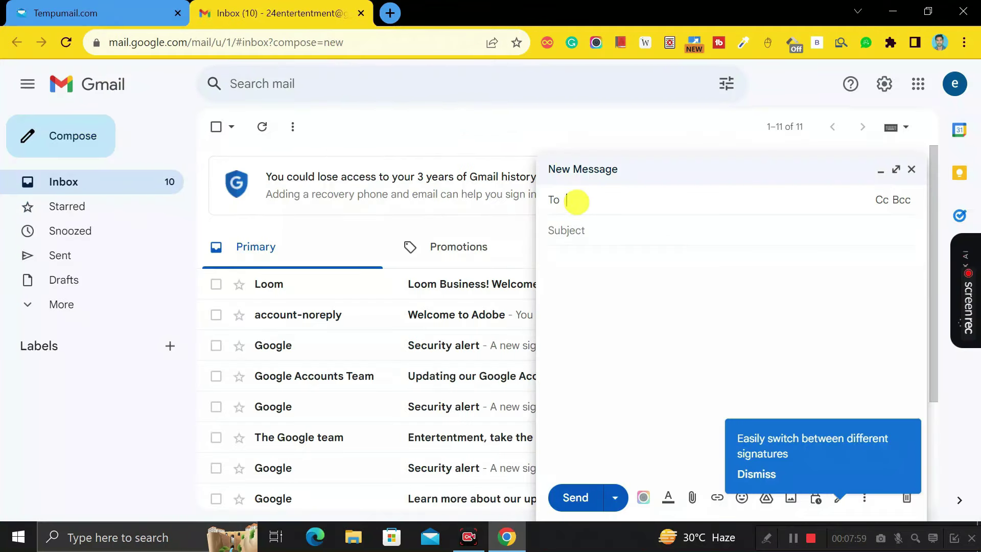
key(ctrl+v)
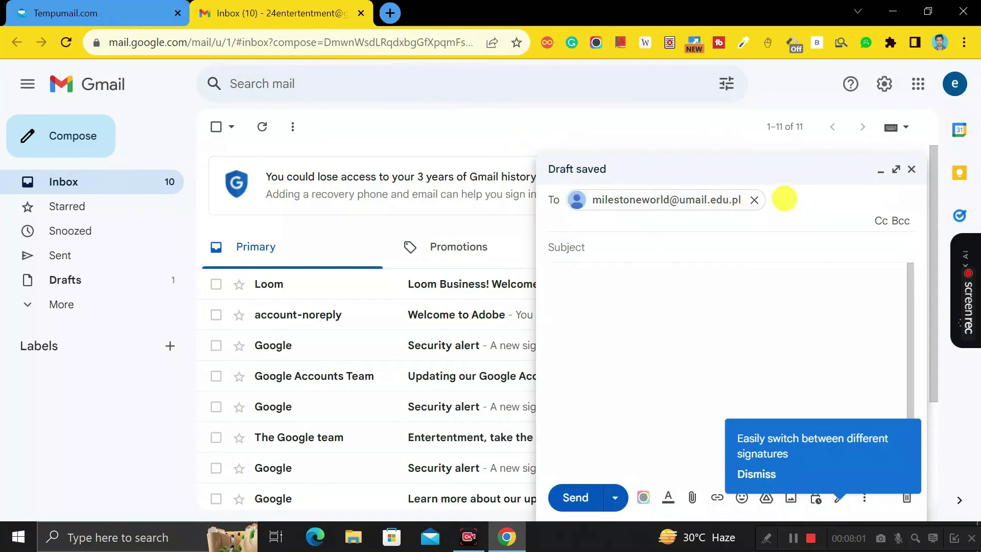
Send the test email with subject 'hi' and body 'Hello'
click(643, 246)
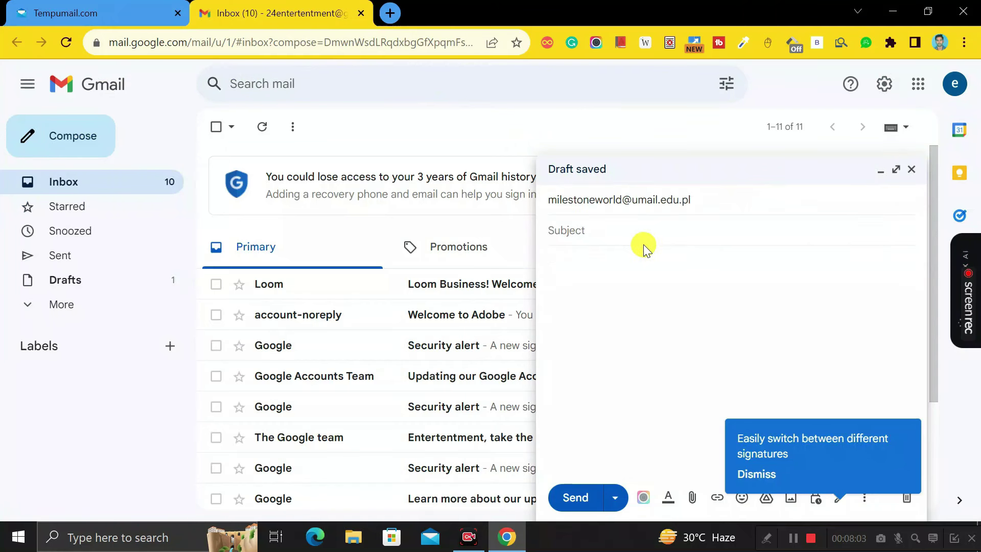
text(hi)
click(636, 264)
text(Hello)
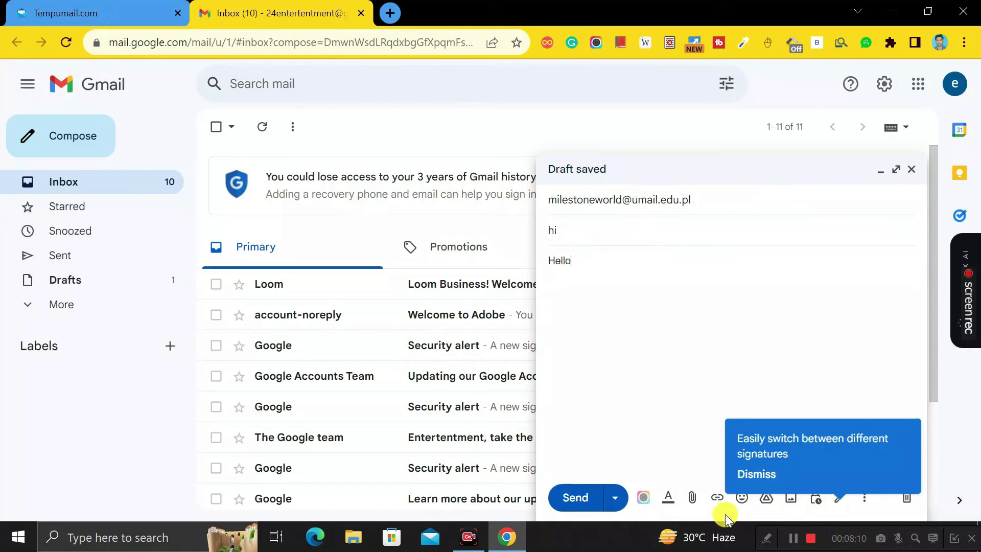
click(576, 498)
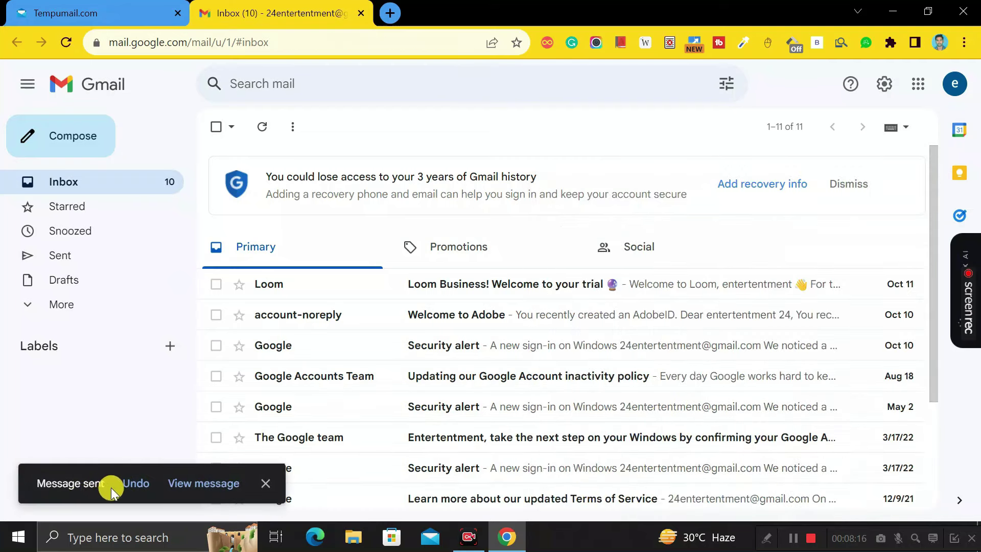
Refresh the Tempumail inbox and open the newly arrived 'hi' email
click(105, 12)
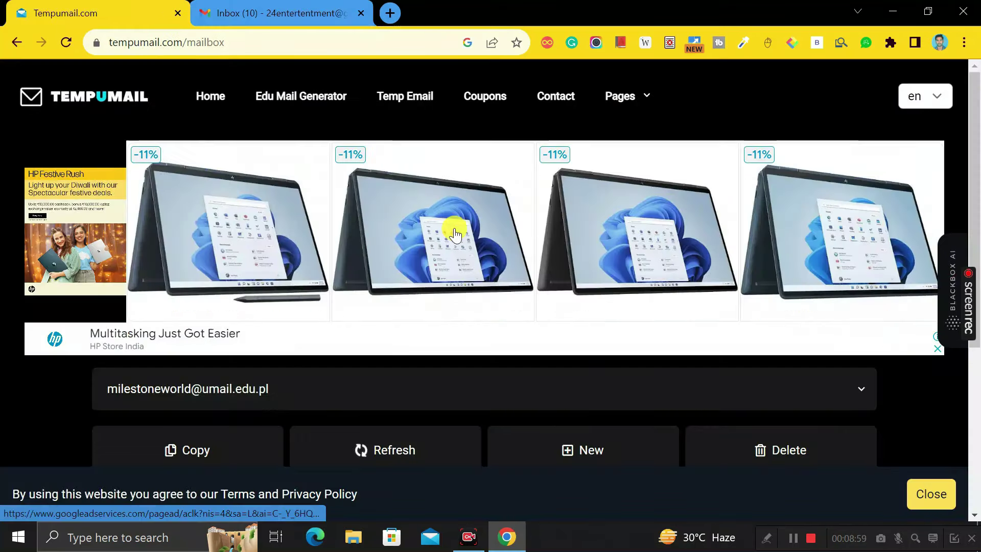
scroll(453, 223, down, 2)
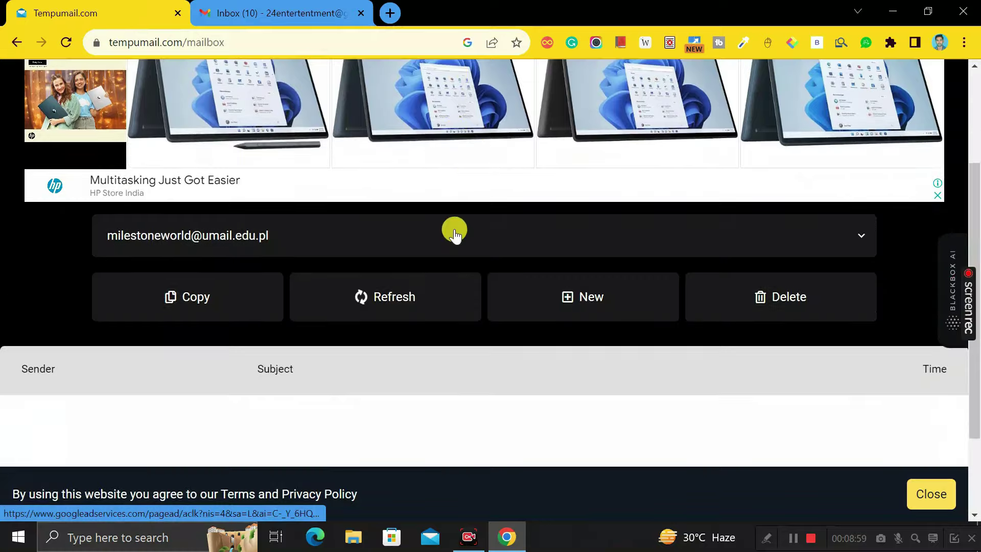
click(387, 303)
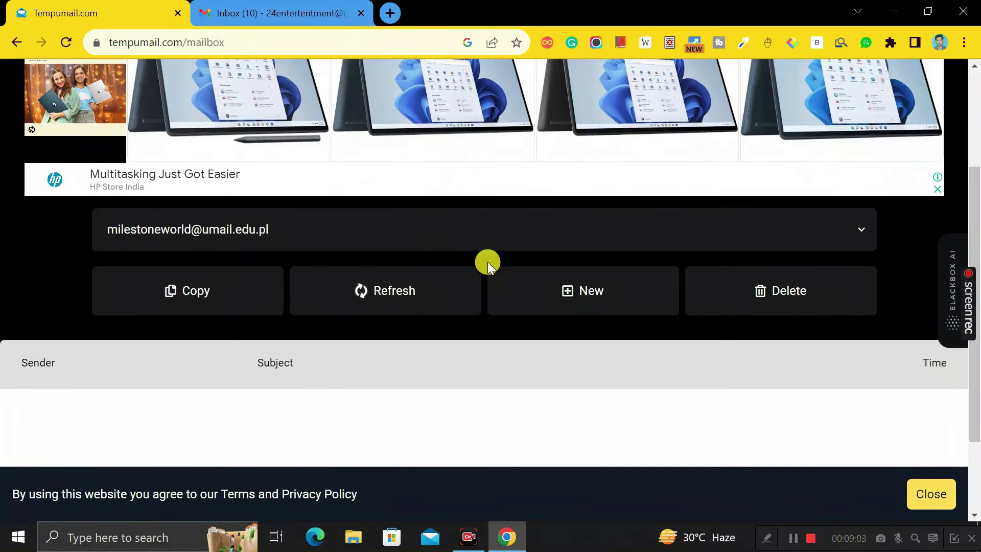
scroll(487, 261, down, 2)
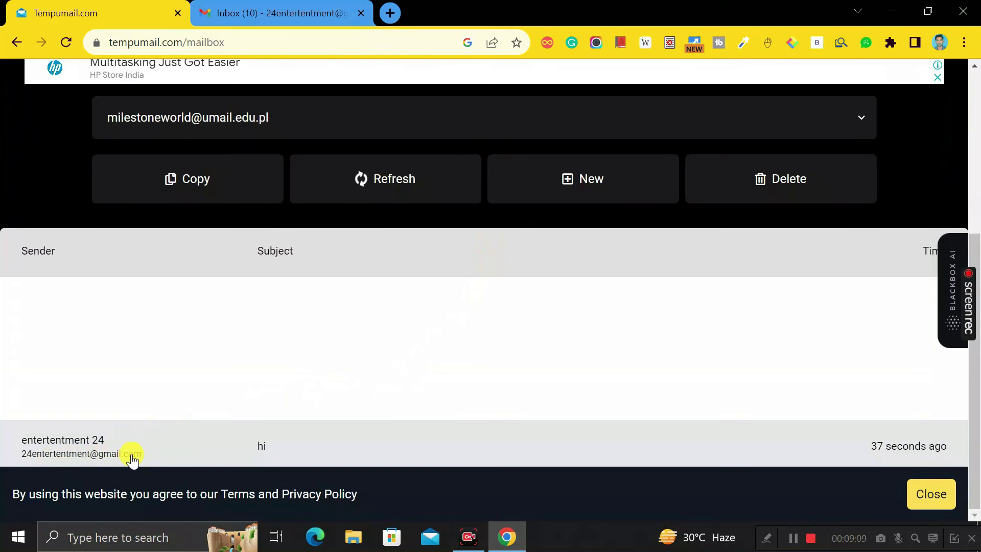
click(175, 447)
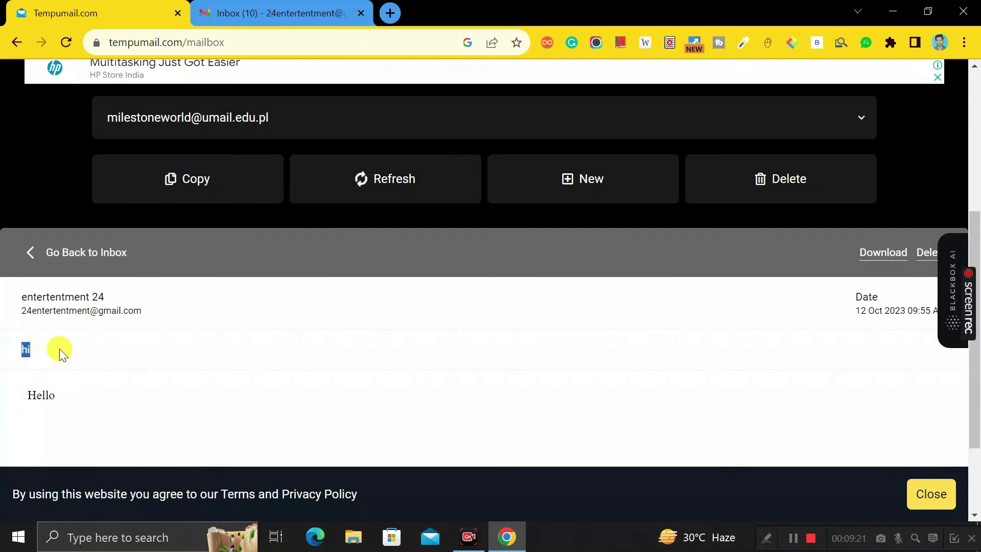
Clear the text selection in the open 'hi' message
click(78, 397)
click(101, 356)
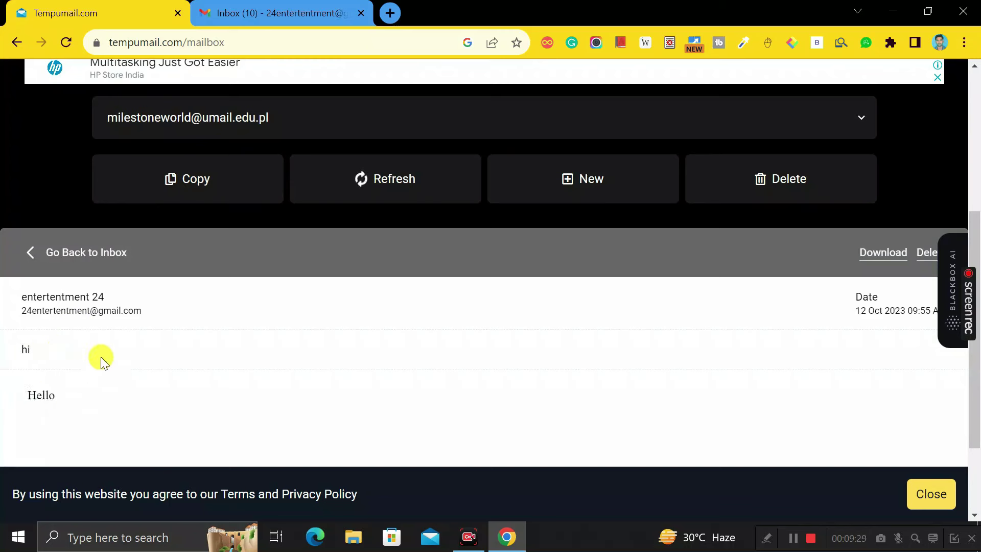